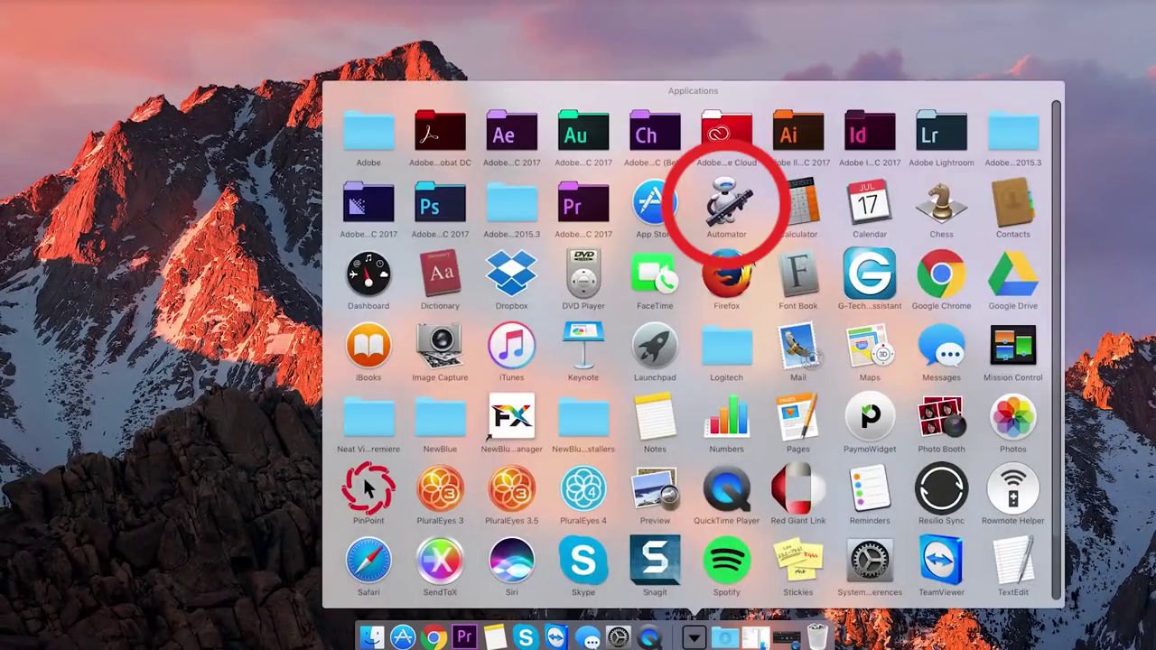
Start a new Automator workflow with all C1 movie clips dragged in as input files
left_click(718, 198)
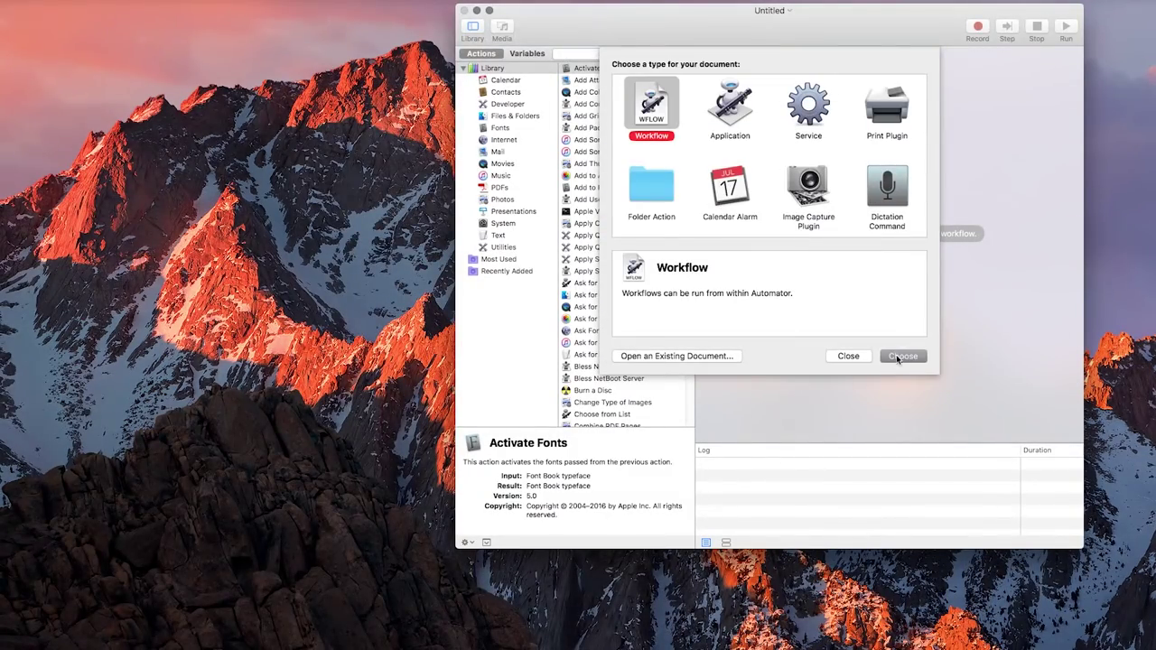
left_click(901, 356)
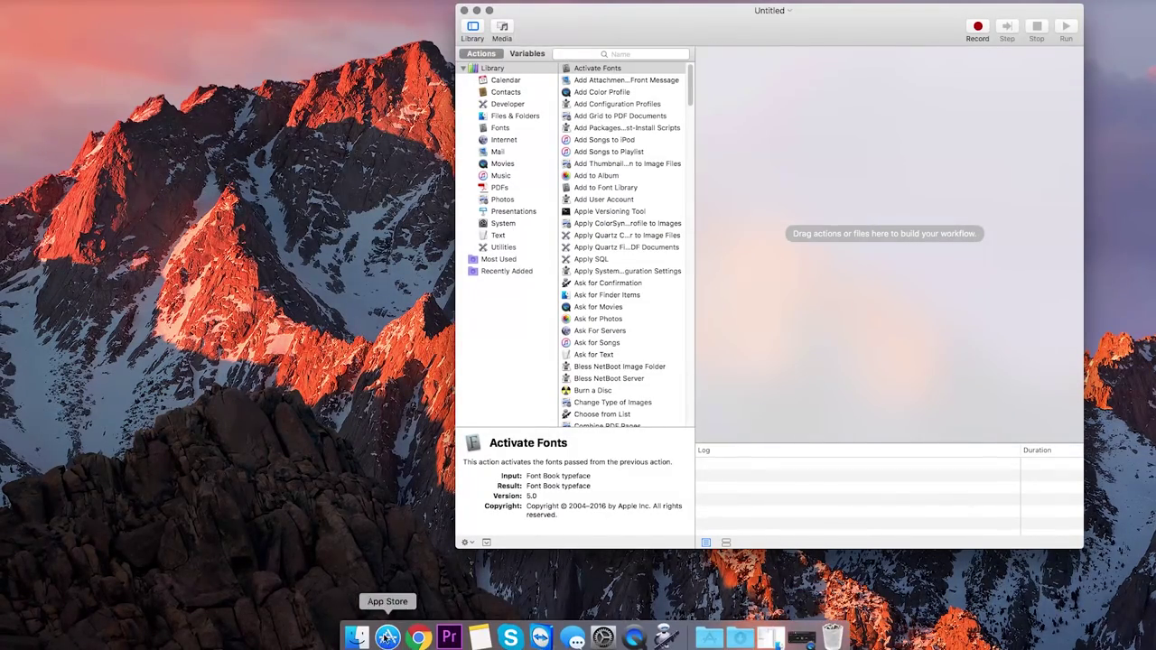
left_click(357, 638)
key("Right")
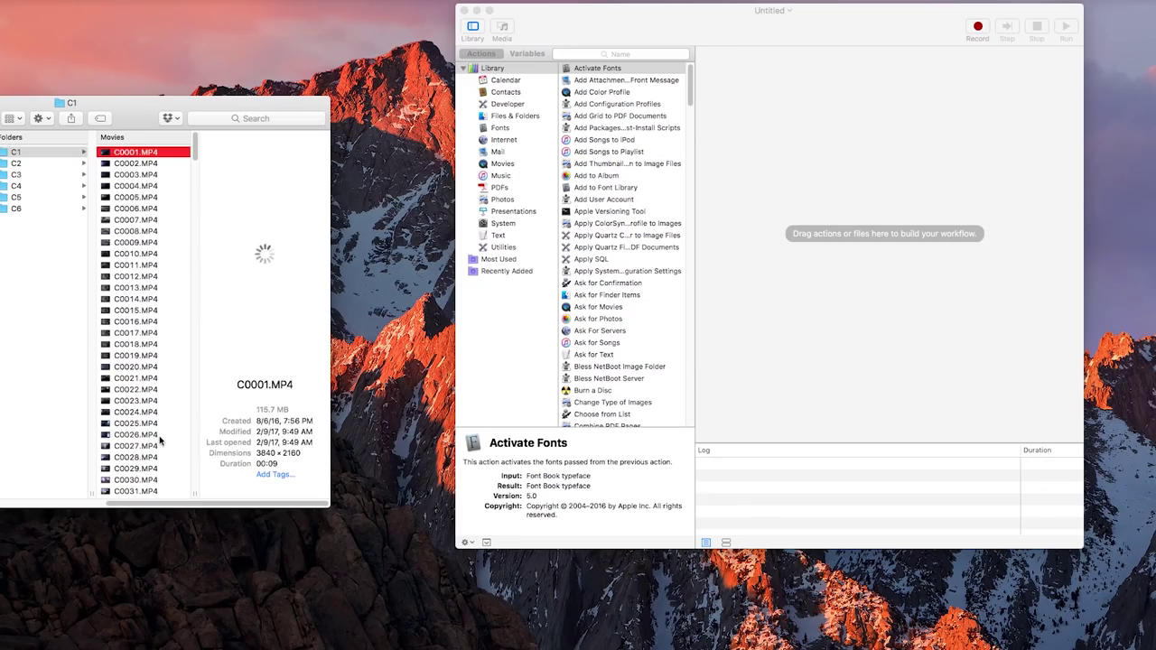
key("super+a")
left_click_drag(159, 440, 774, 227)
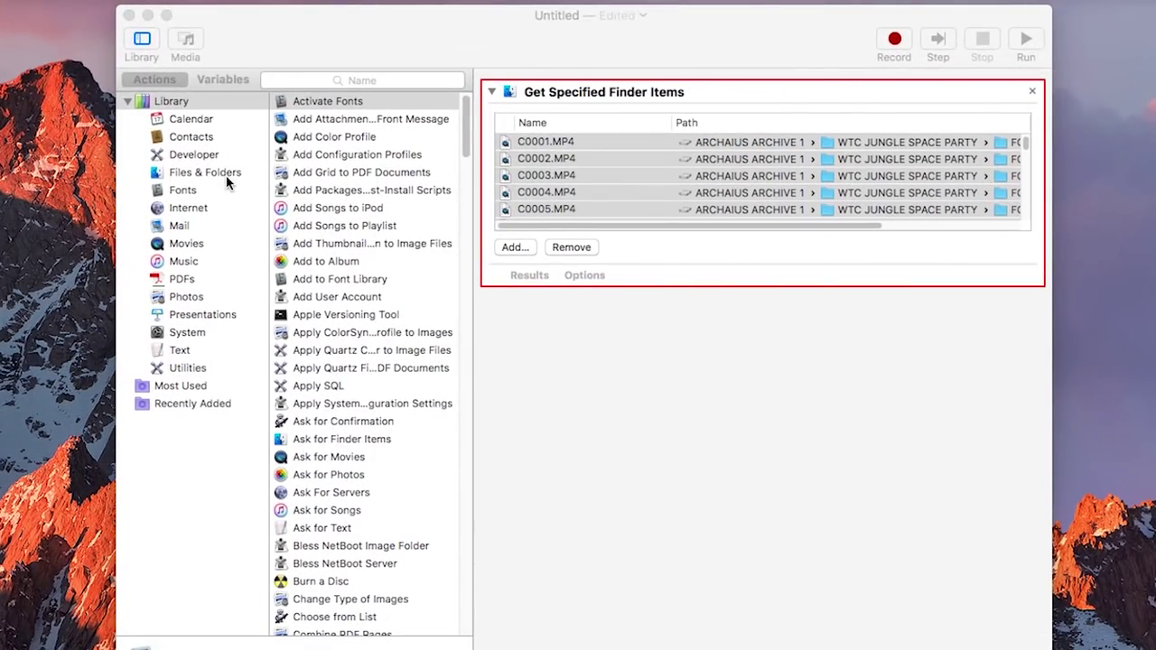
Add the Rename Finder Items action from the Files & Folders library
left_click(345, 153)
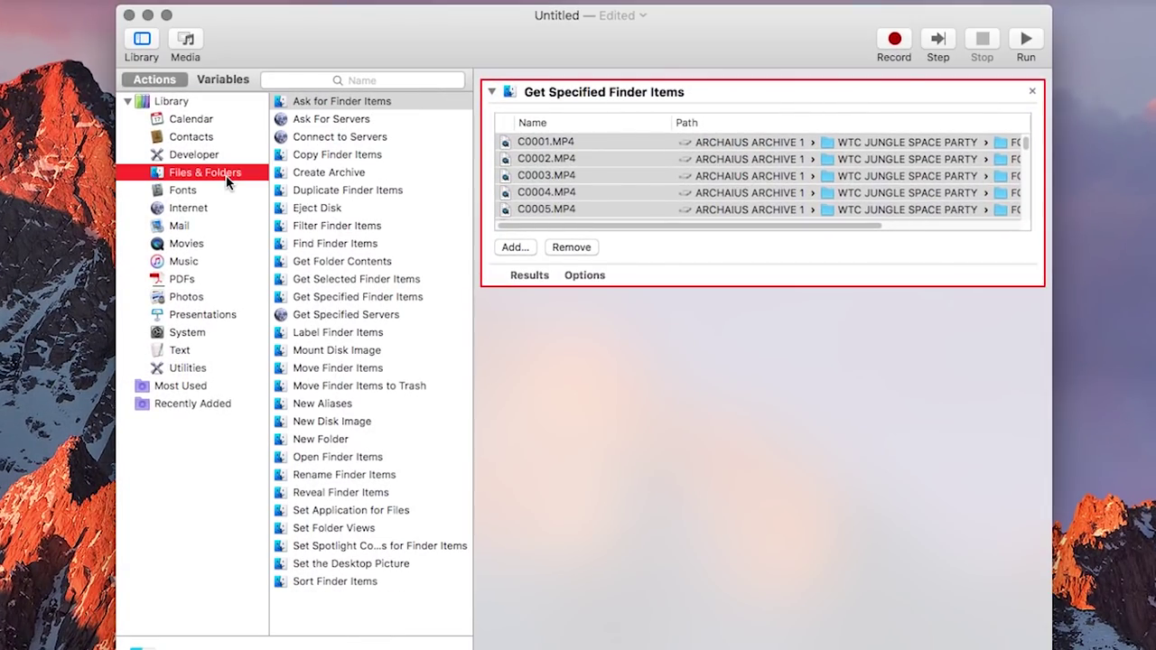
key("Tab")
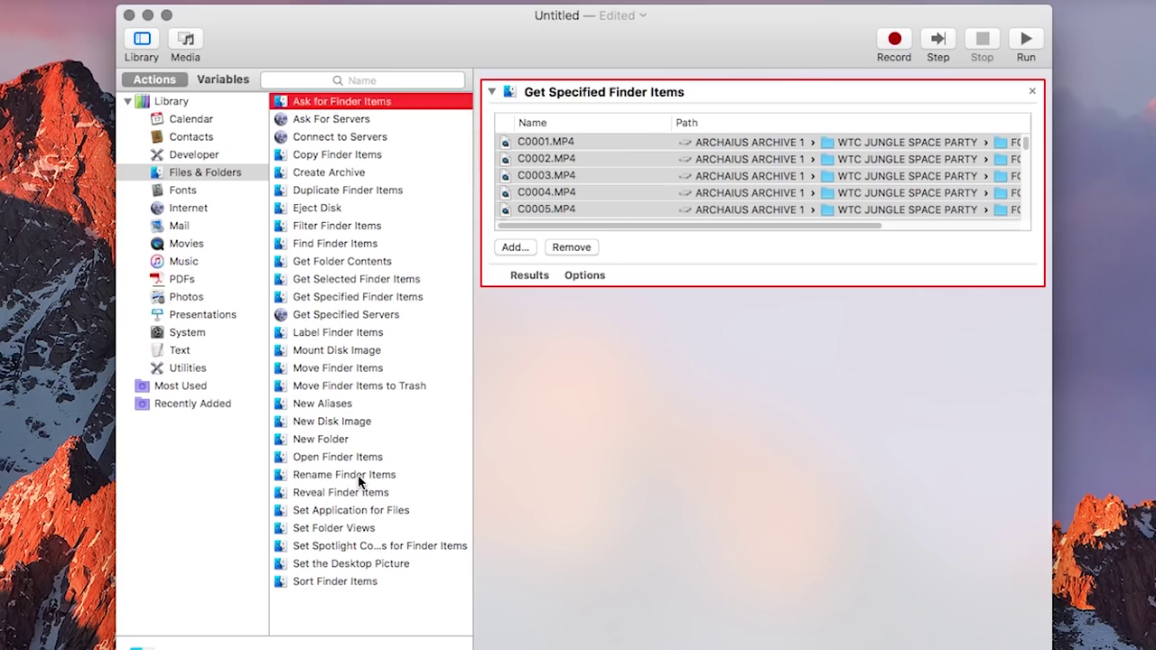
double_click(359, 477)
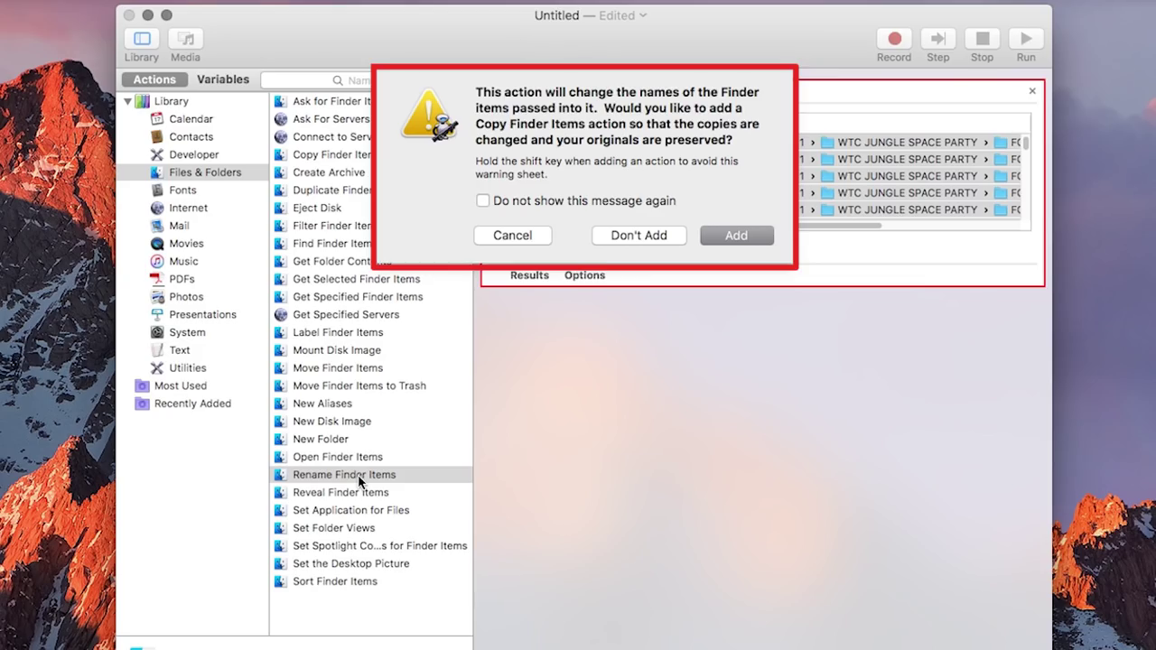
Set Rename Finder Items, without copying originals, to add 'A CAM' before each name
left_click(628, 236)
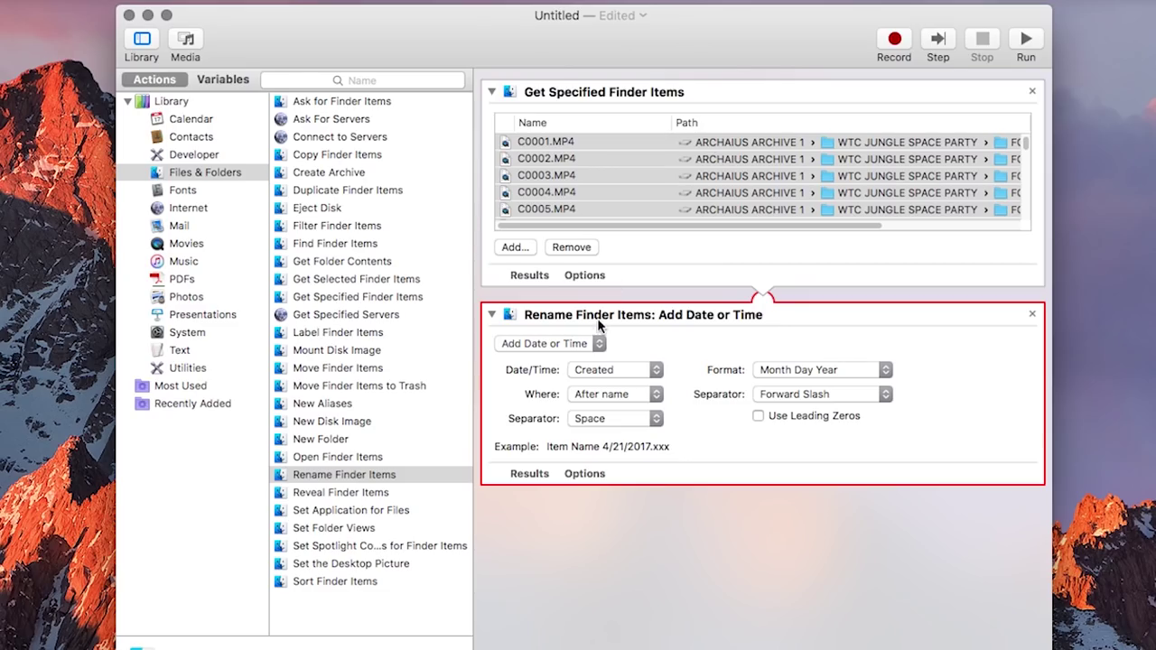
left_click(597, 344)
left_click(597, 360)
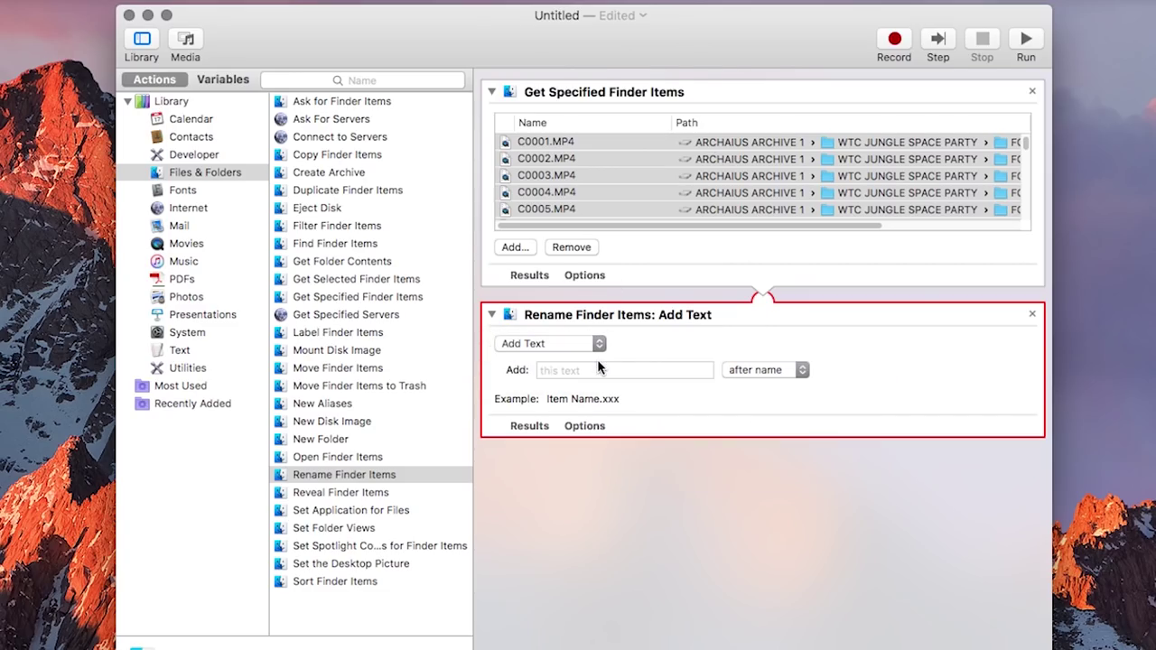
left_click(598, 369)
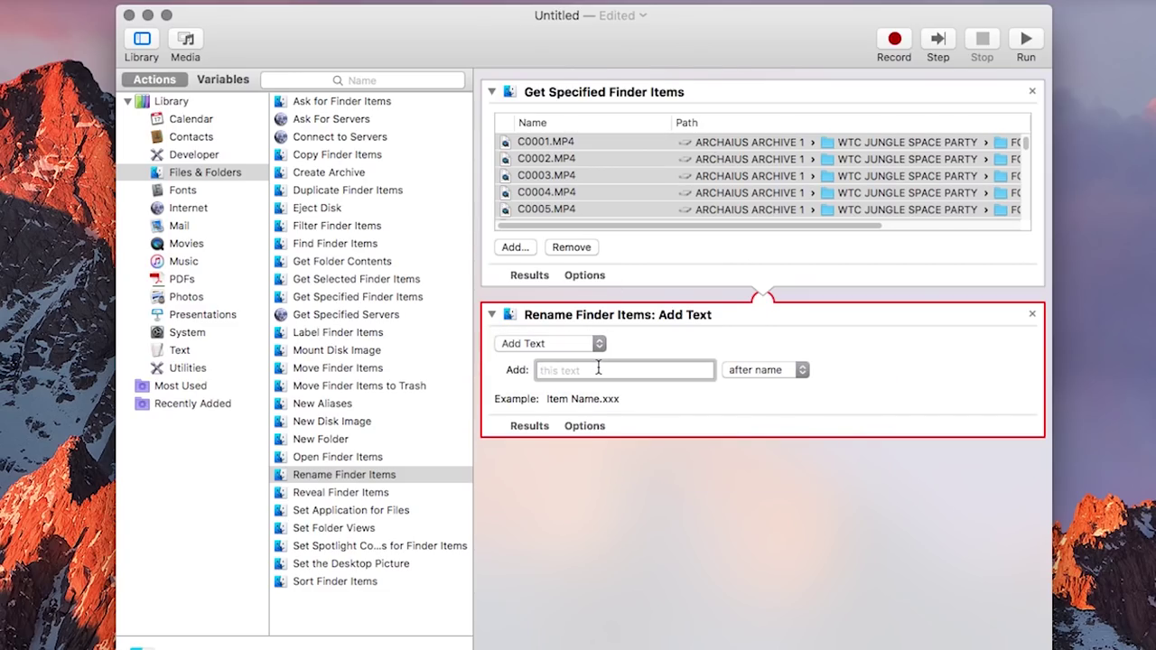
type("A CAM")
left_click(800, 369)
left_click(798, 386)
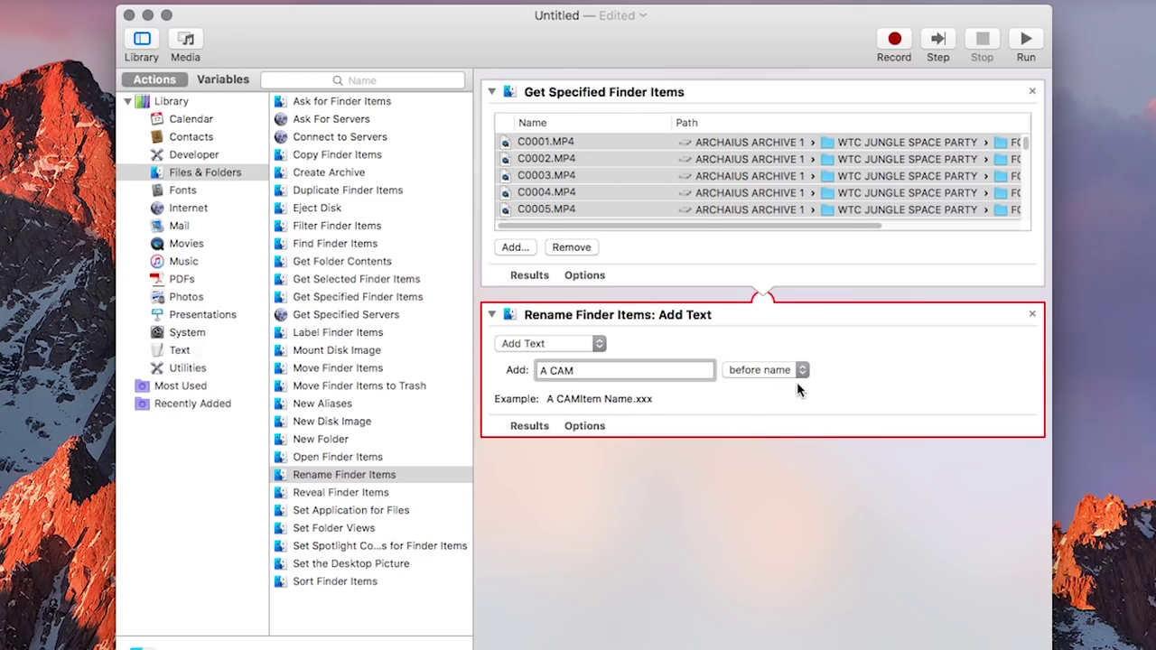
Run the workflow and check the 'A CAM'-prefixed clip names in Finder, then launch Premiere Pro
left_click(1026, 38)
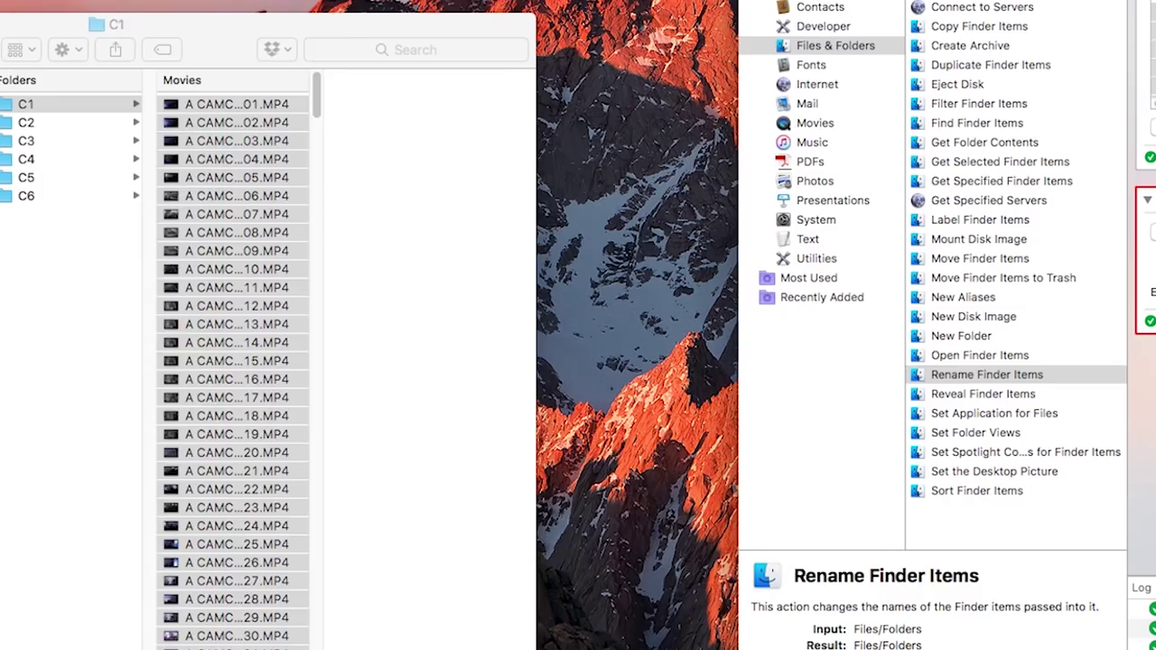
key("super+a")
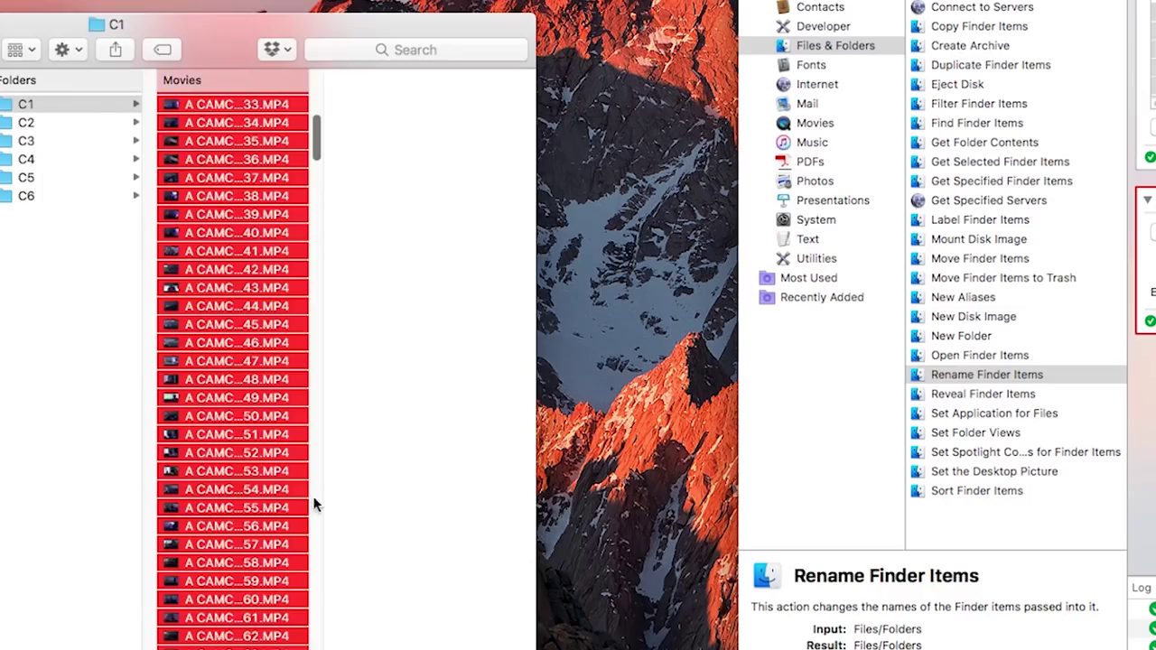
left_click_drag(315, 503, 379, 503)
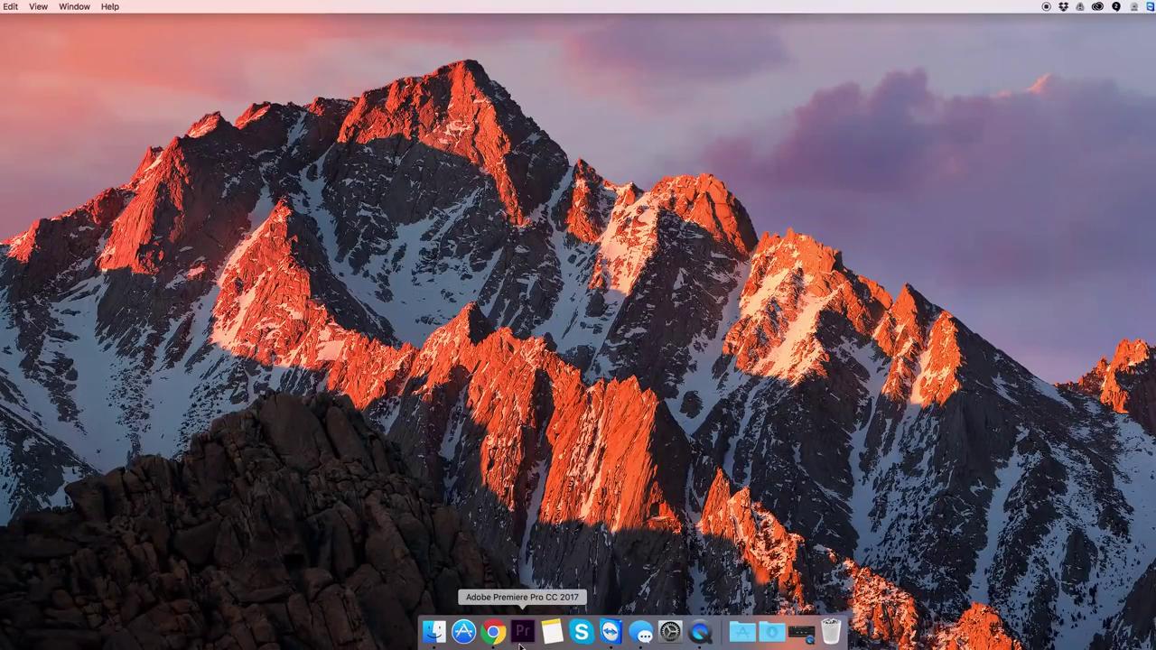
left_click(522, 639)
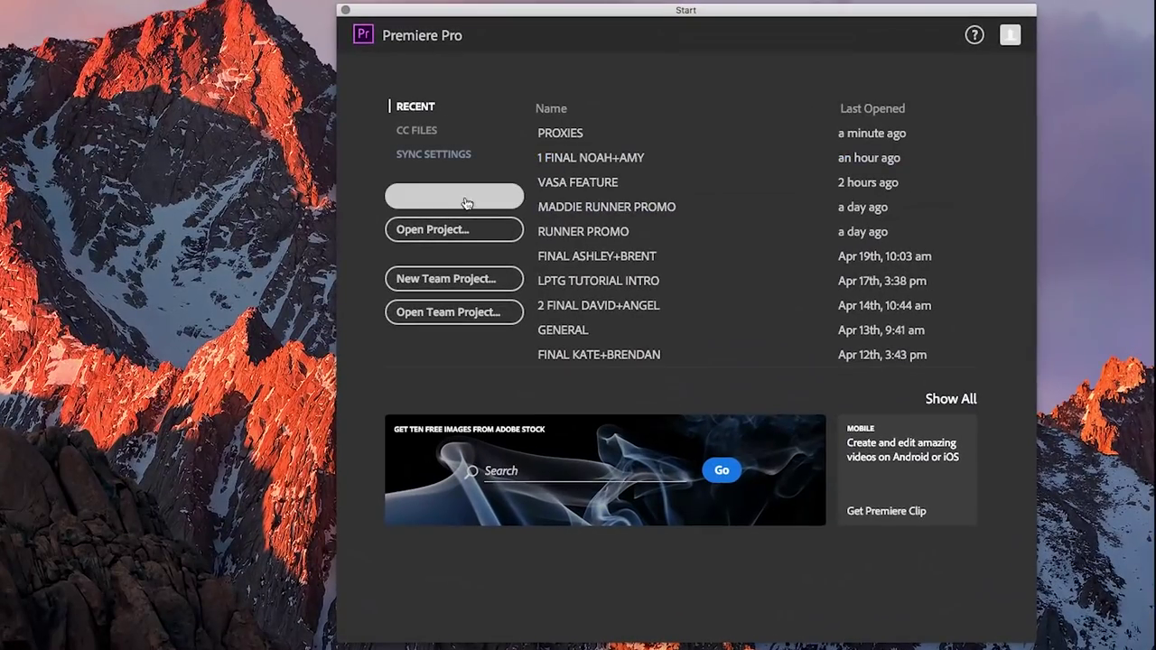
Start a new project with Ingest on, set to Create Proxies using the 1280x720 H.264 preset
left_click(466, 202)
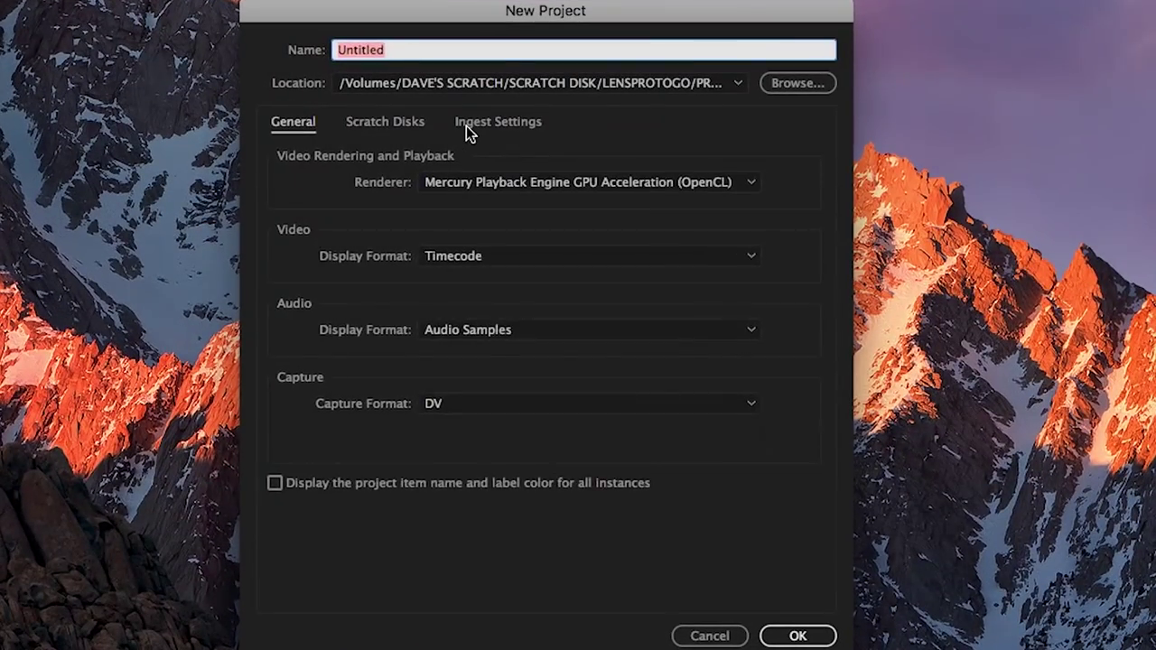
left_click(466, 125)
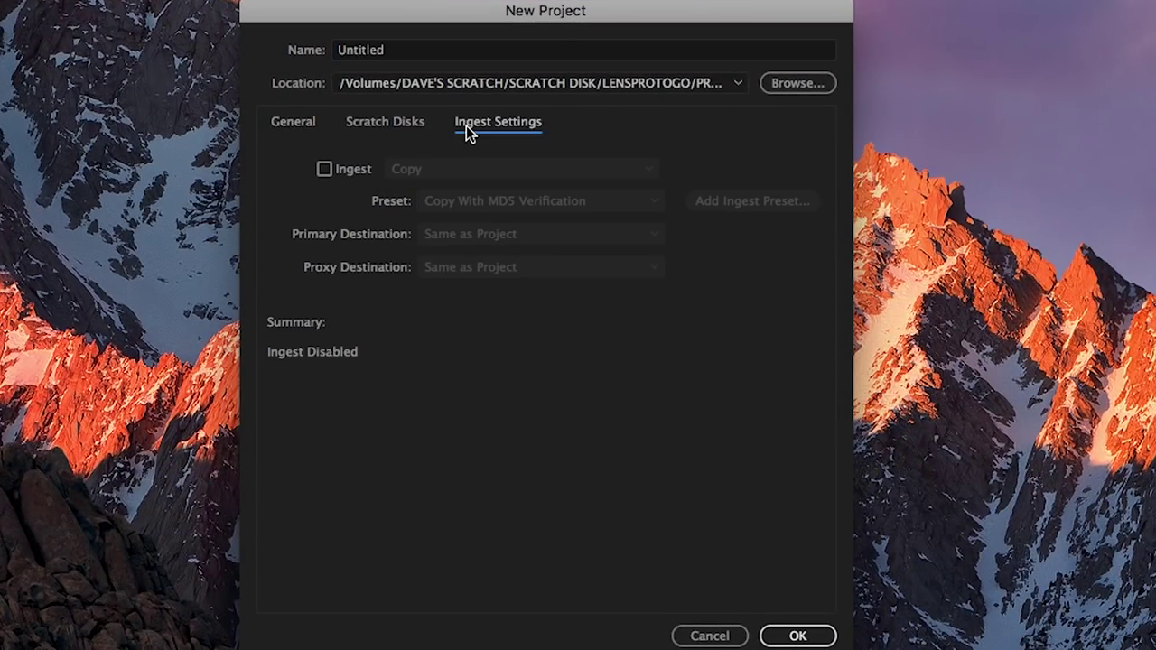
left_click(334, 170)
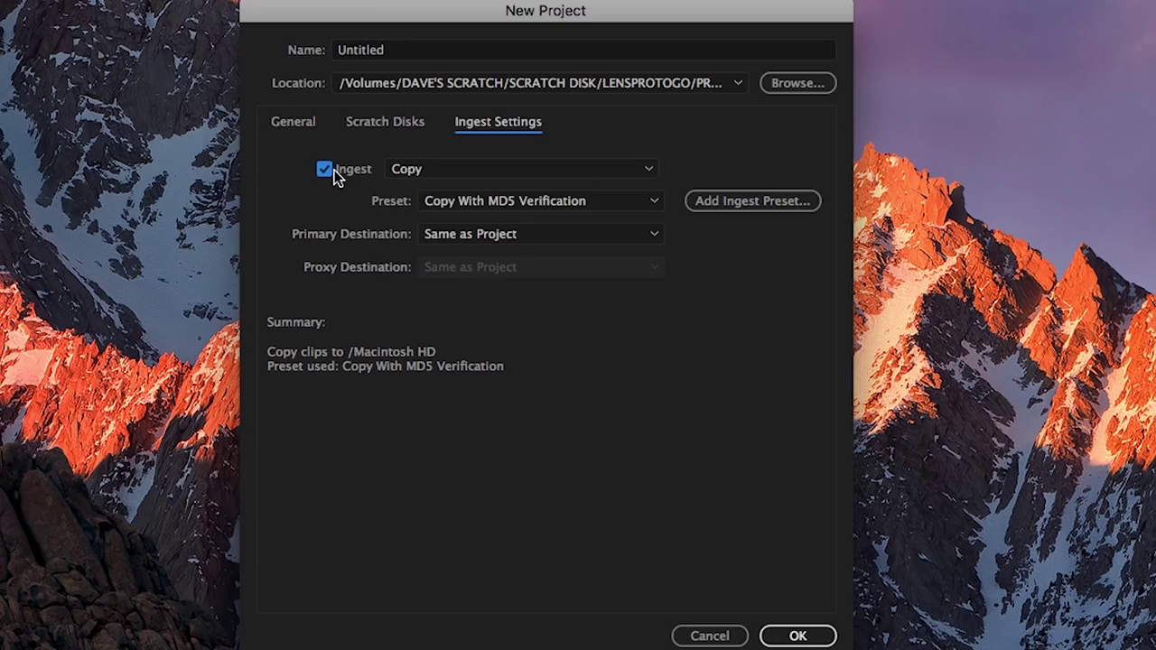
left_click(641, 174)
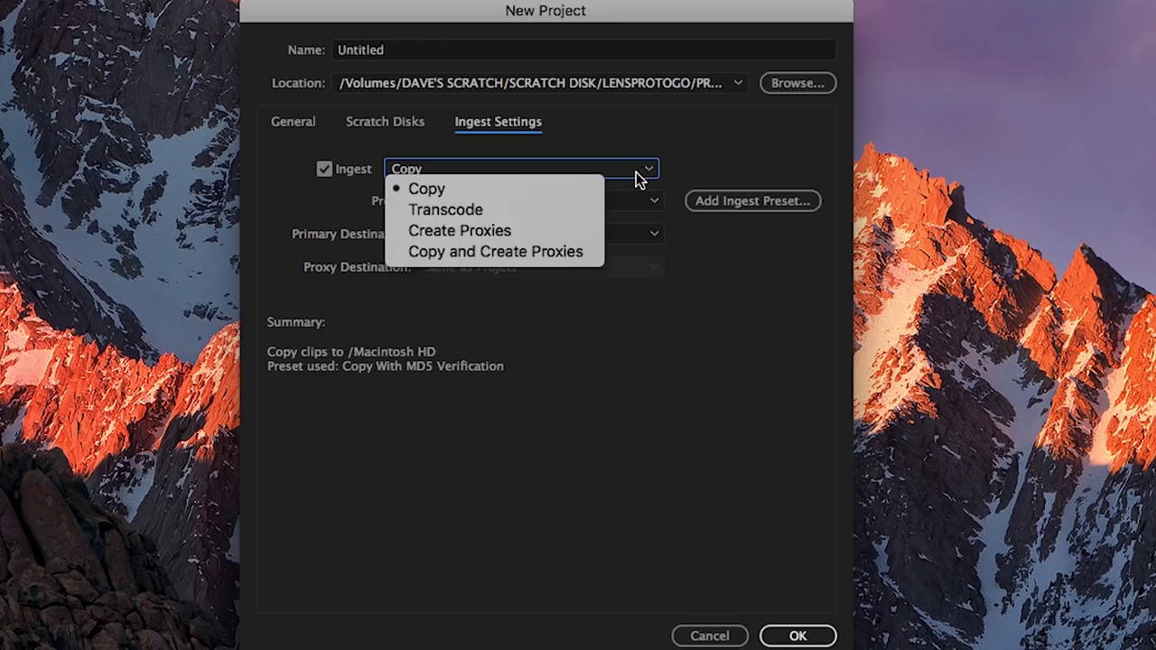
left_click(570, 232)
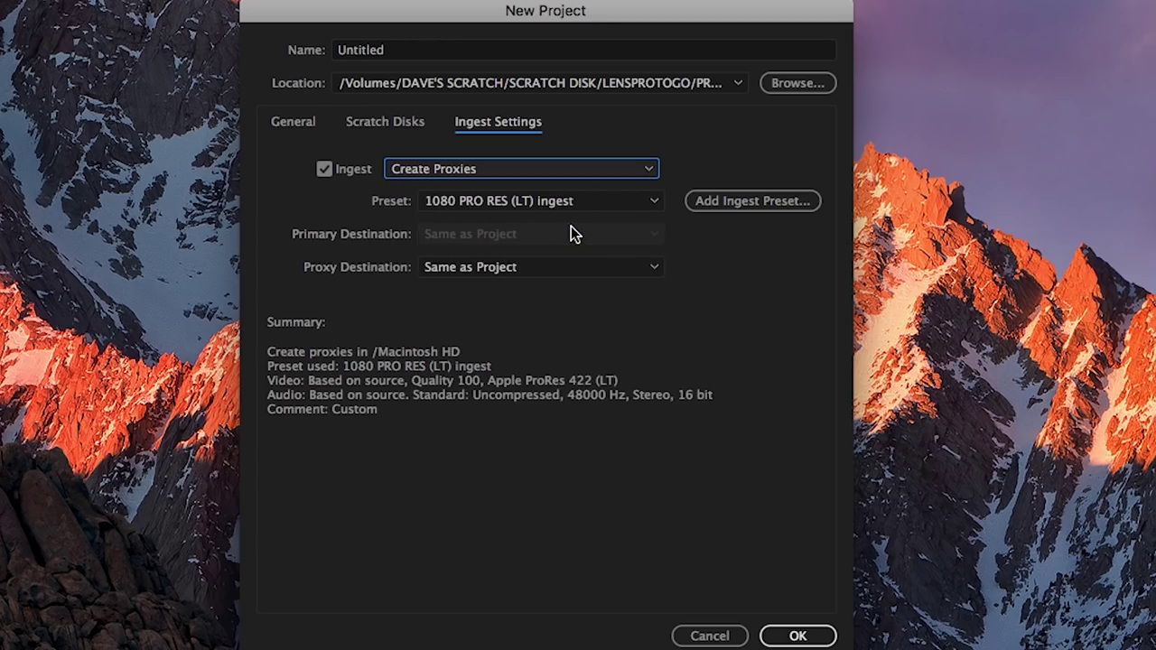
left_click(620, 201)
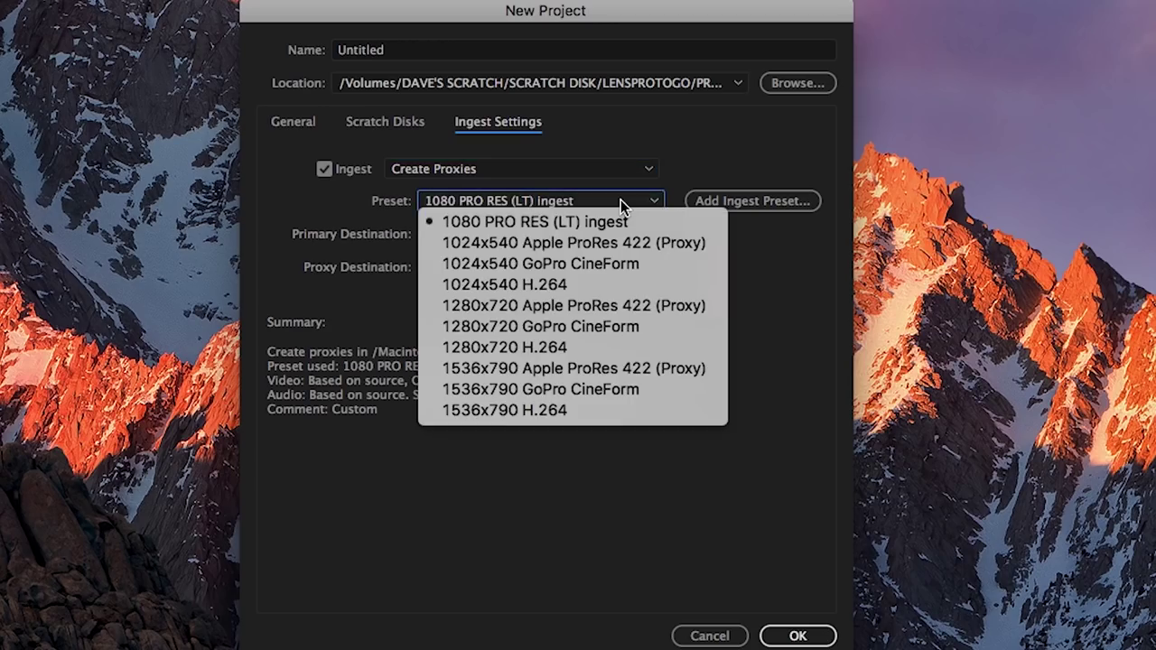
left_click(572, 351)
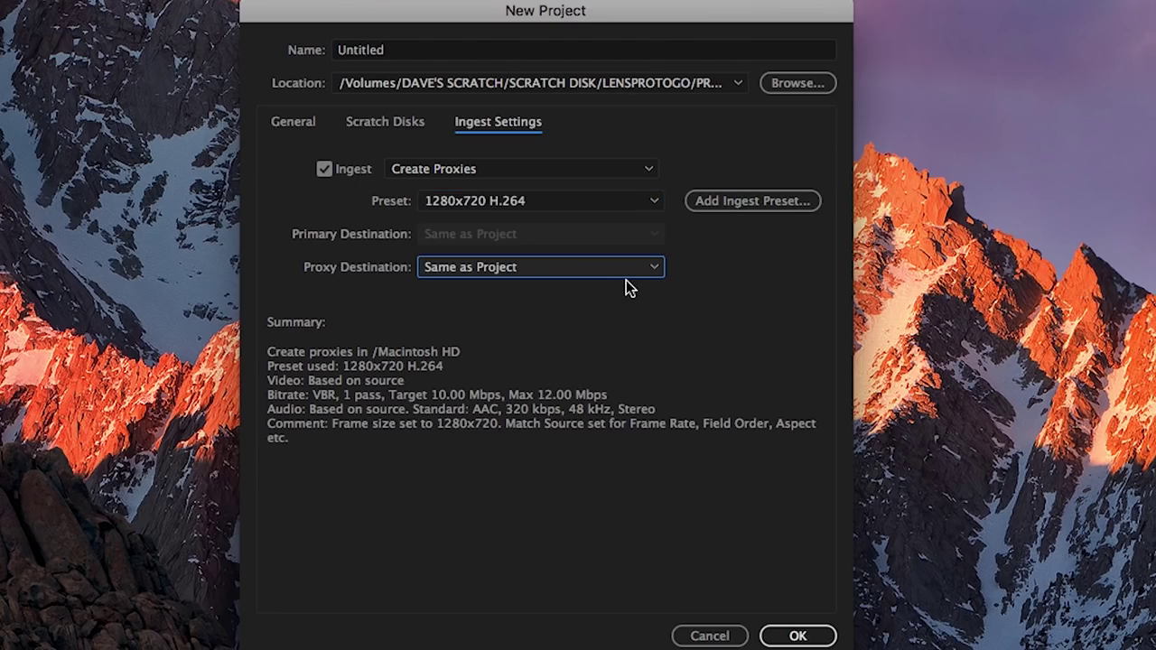
Set the proxy destination to the FOOTAGE folder on ARCHAIUS ARCHIVE 1 and create the project
left_click(607, 271)
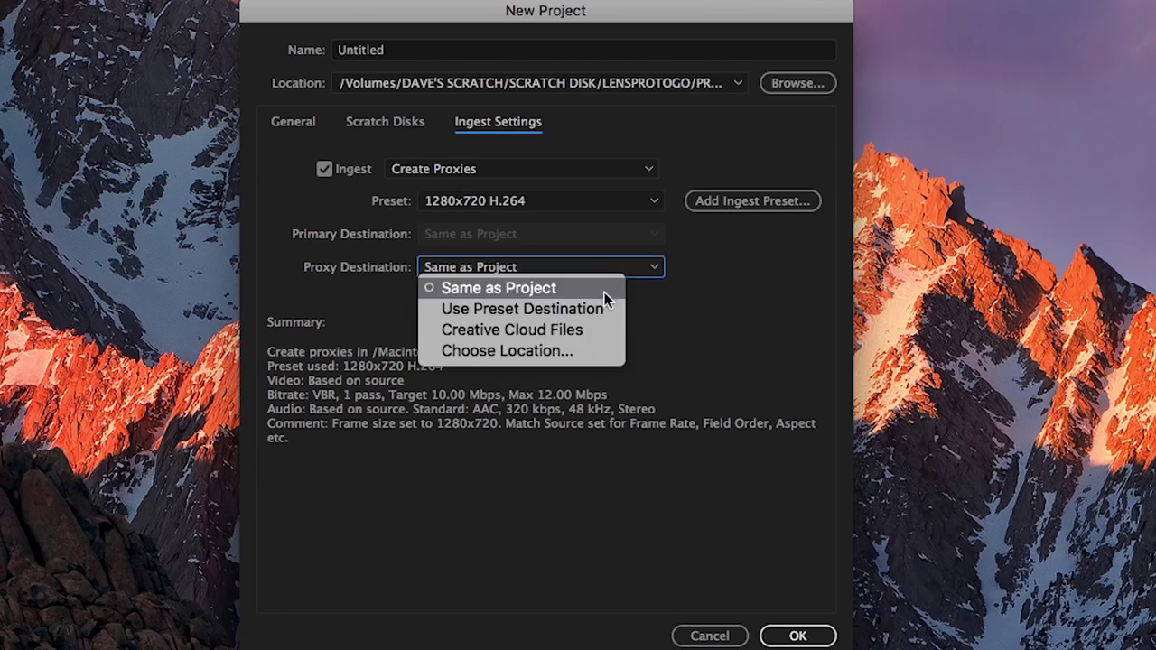
left_click(592, 353)
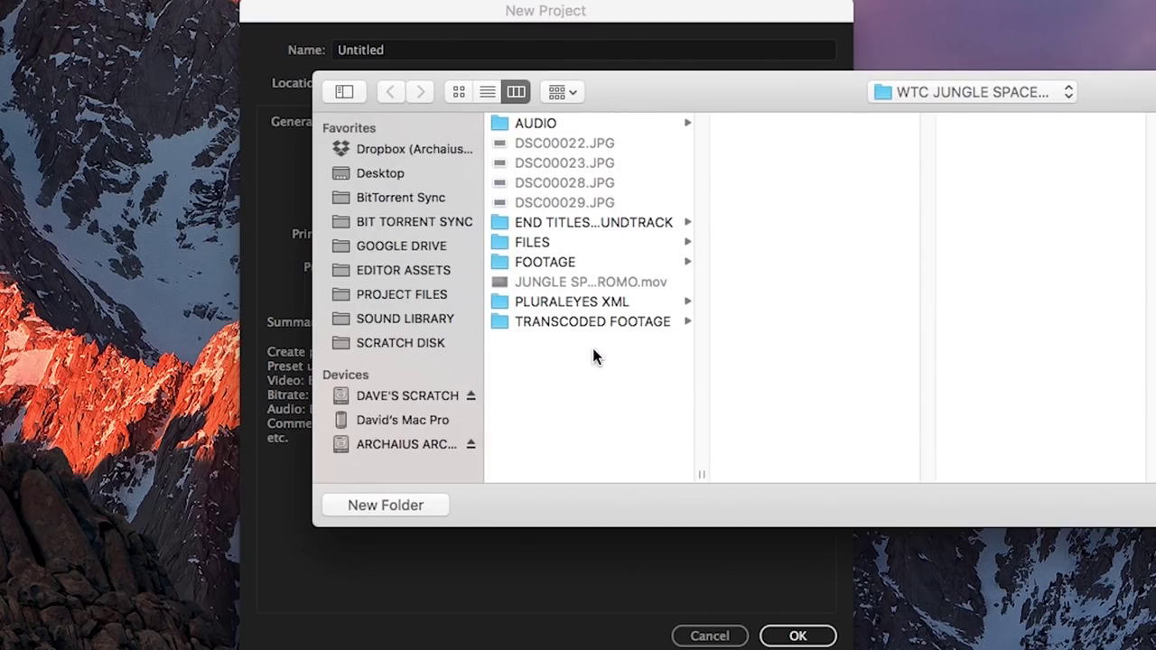
left_click(571, 264)
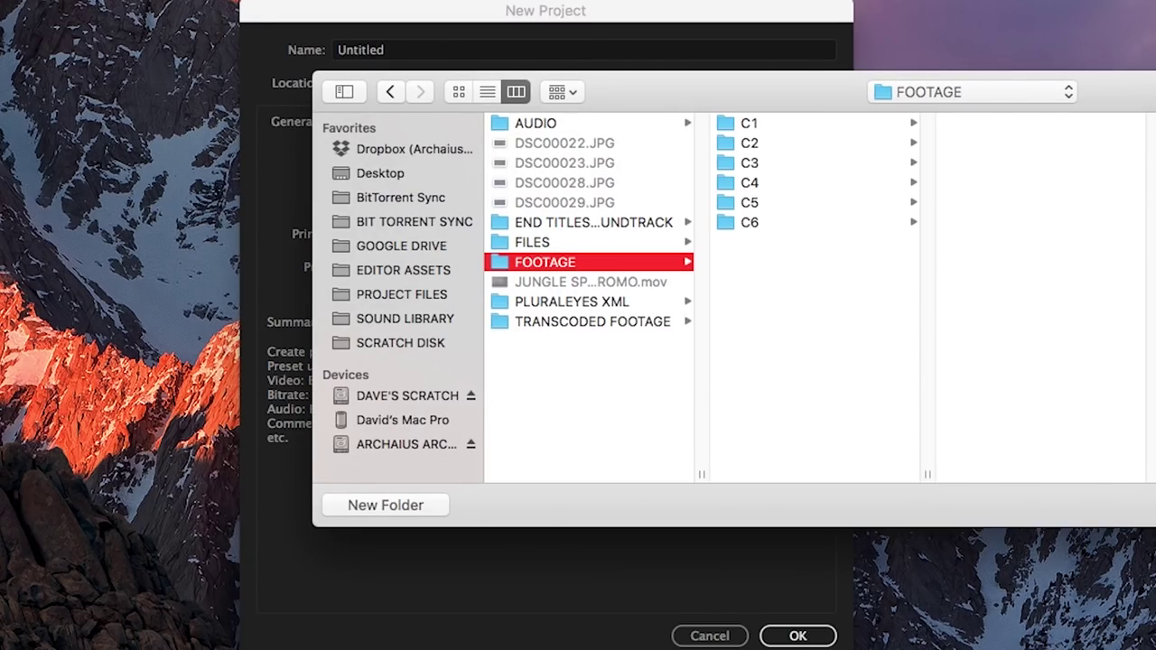
key("Return")
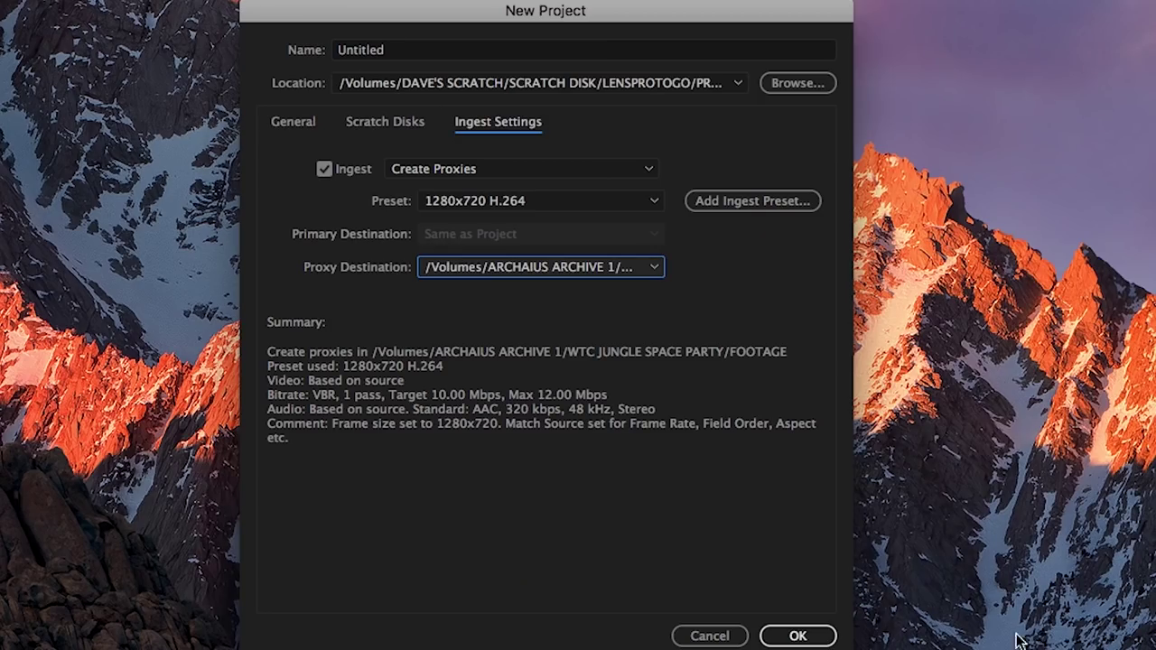
left_click(815, 638)
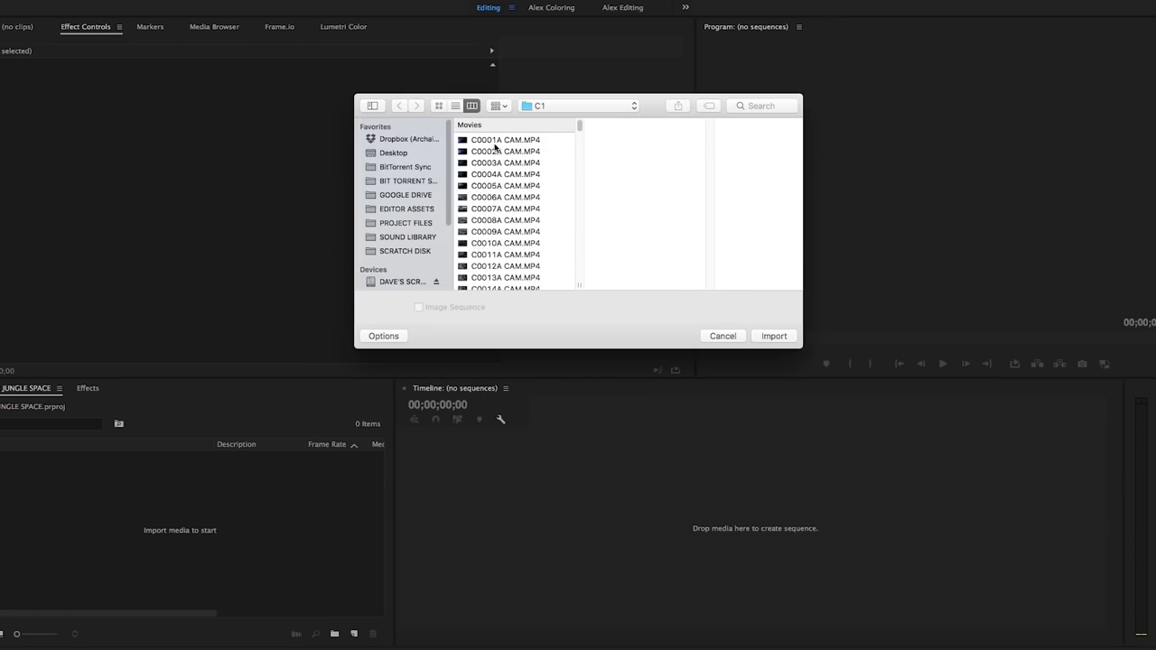
Import the C1 clips C0001A through C0013A into the project
left_click(495, 142)
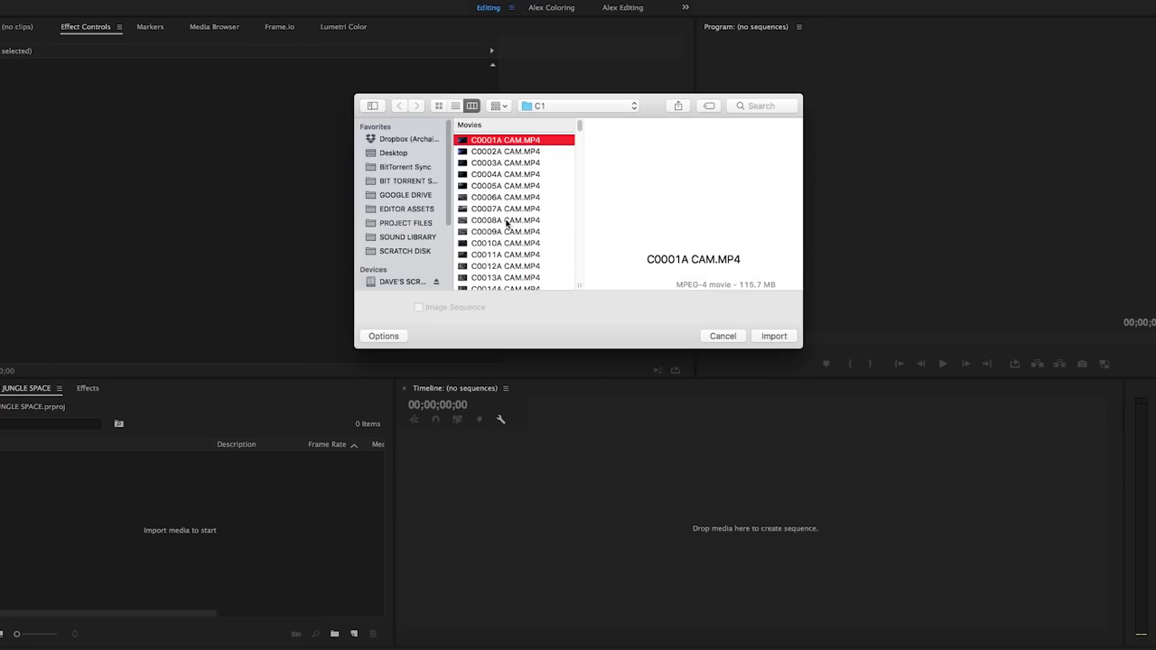
left_click(508, 277, "shift")
left_click(770, 336)
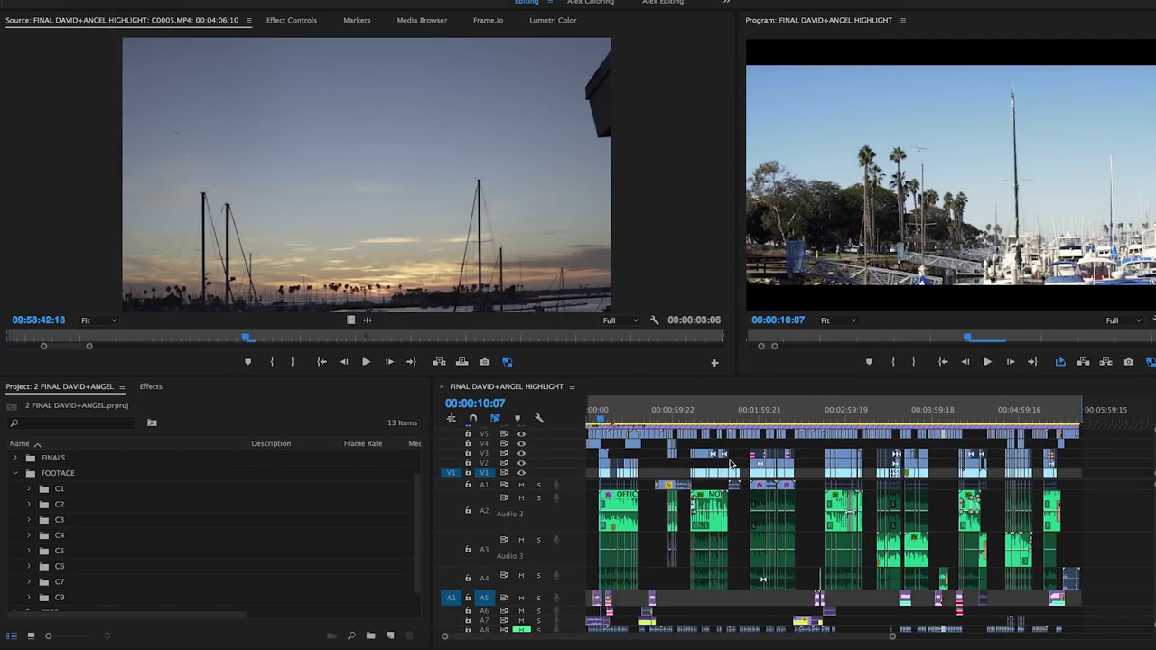
In the 2 FINAL DAVID+ANGEL project, expand FOOTAGE/C1 and select clips C0001 through C0006
left_click(30, 488)
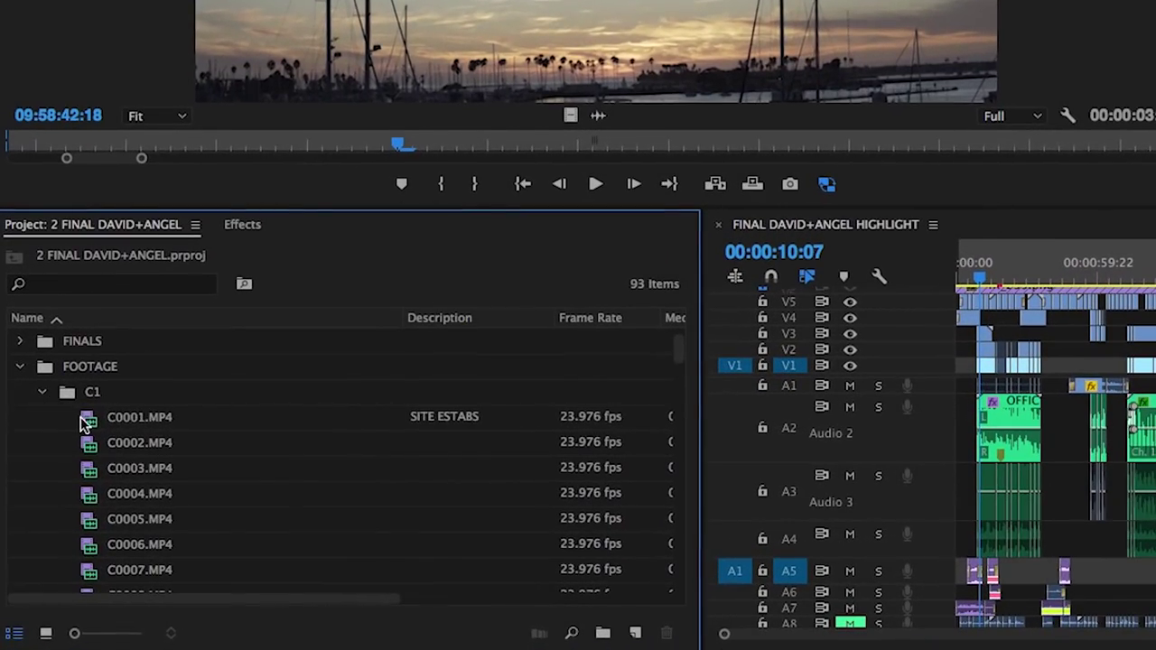
left_click(68, 451)
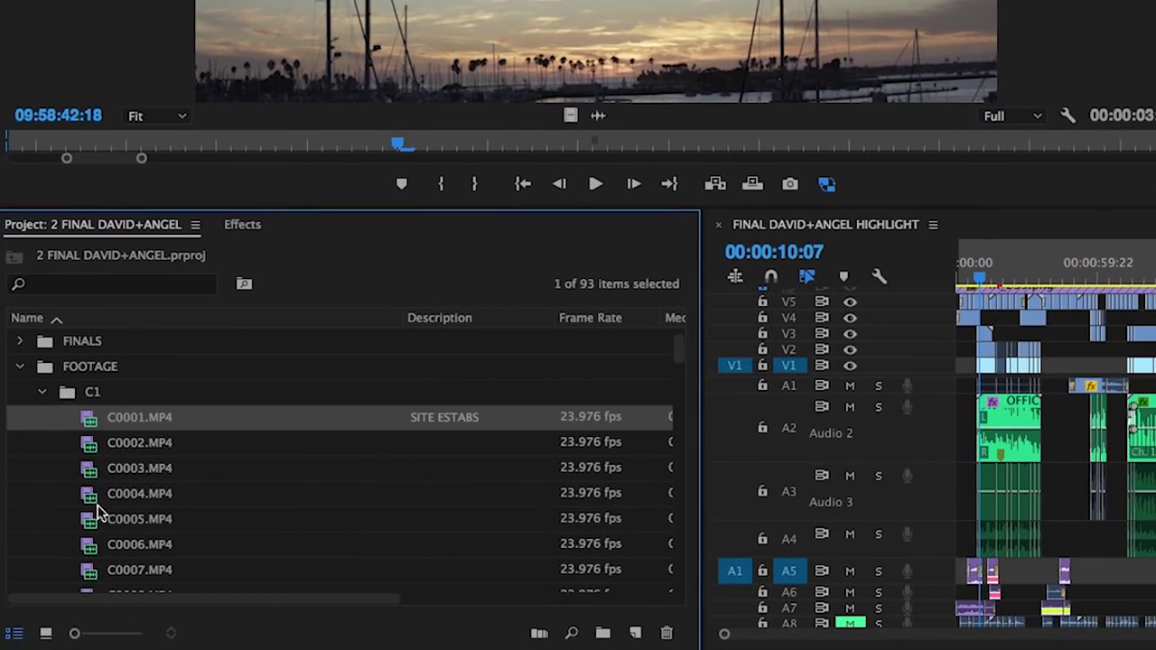
left_click(81, 559, "shift")
right_click(94, 543)
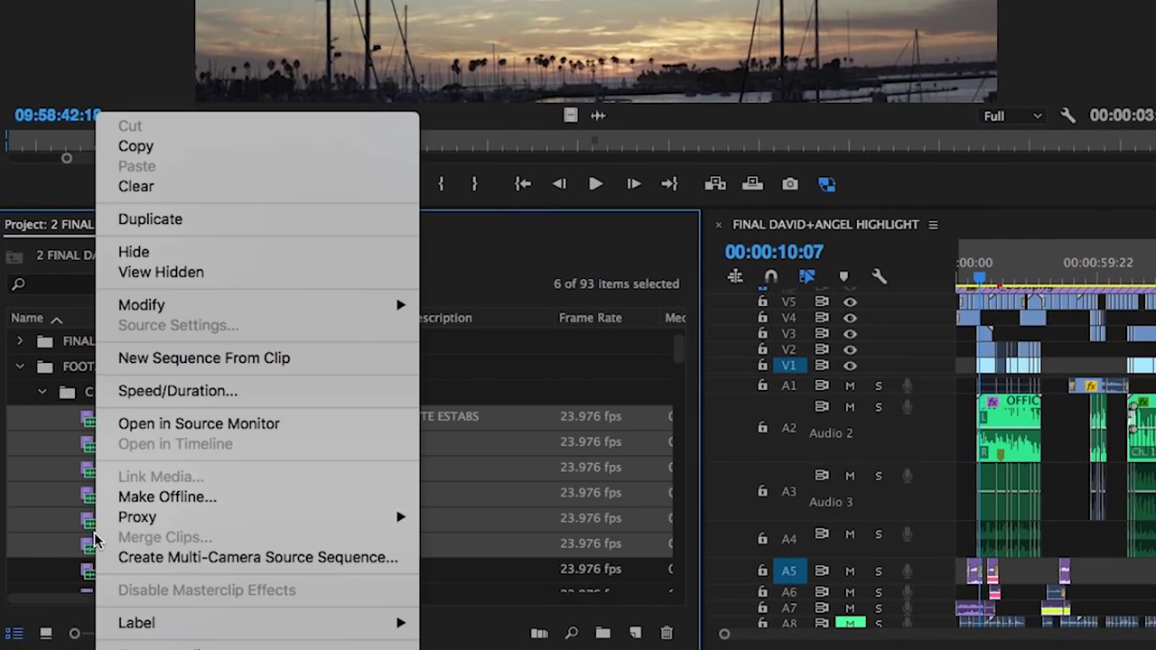
Queue H.264 proxies at the 1280x720 H.264 preset for clips C0001–C0006 in Media Encoder
mouse_move(154, 524)
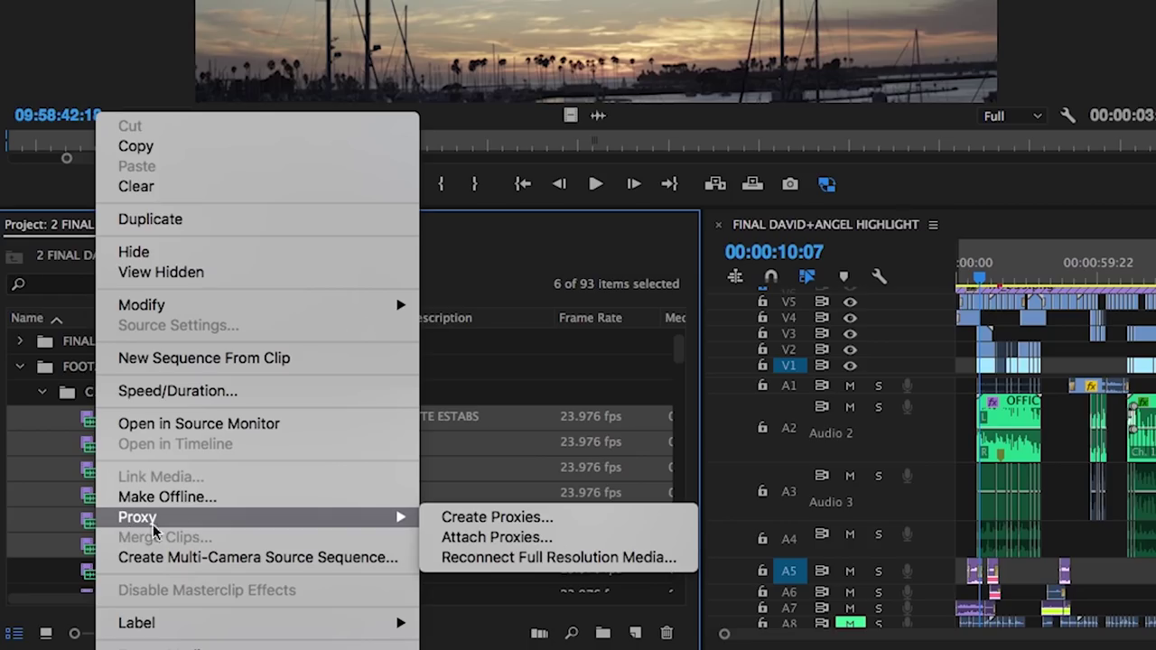
left_click(454, 520)
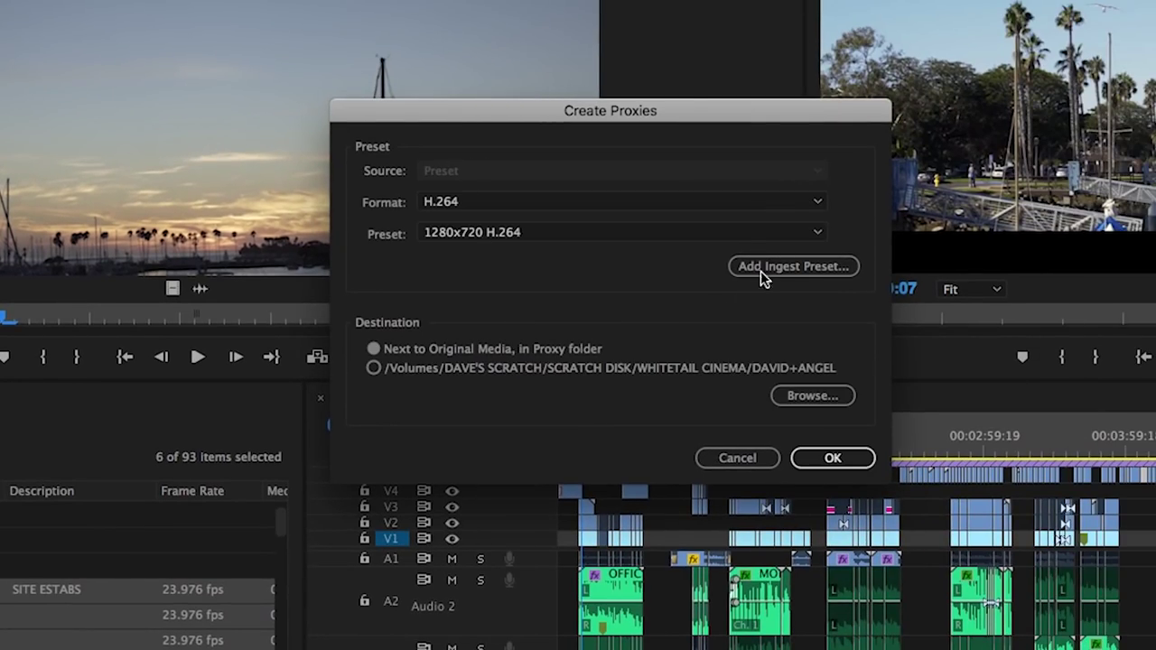
left_click(774, 204)
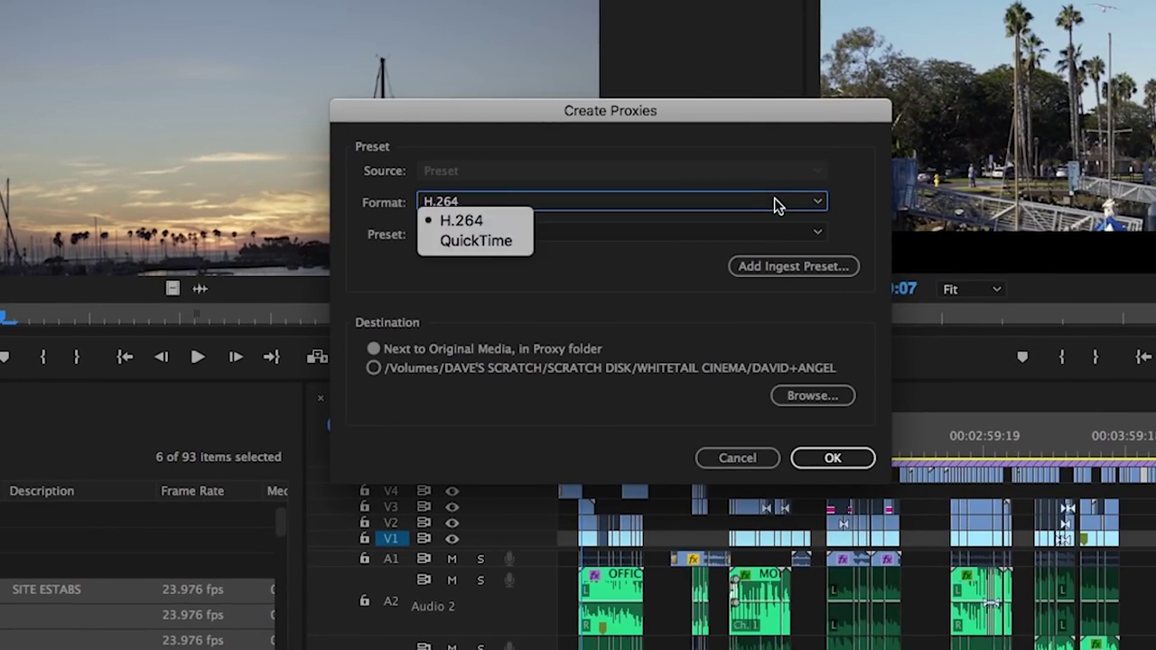
left_click(794, 210)
left_click(817, 234)
left_click(819, 236)
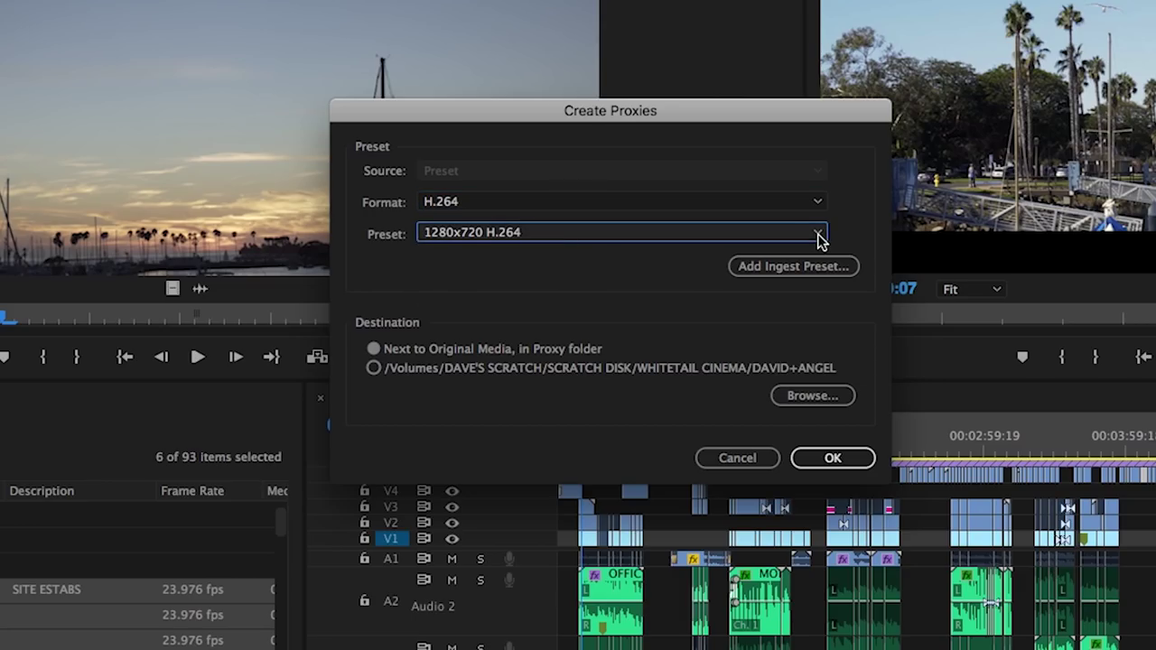
left_click(816, 395)
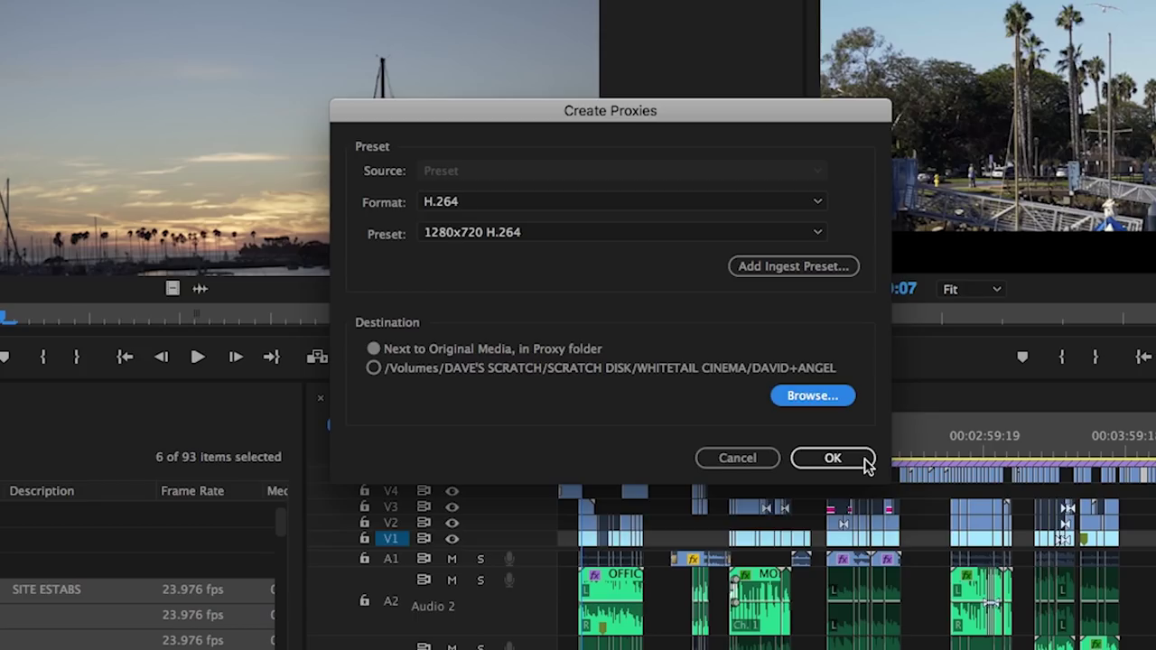
left_click(832, 458)
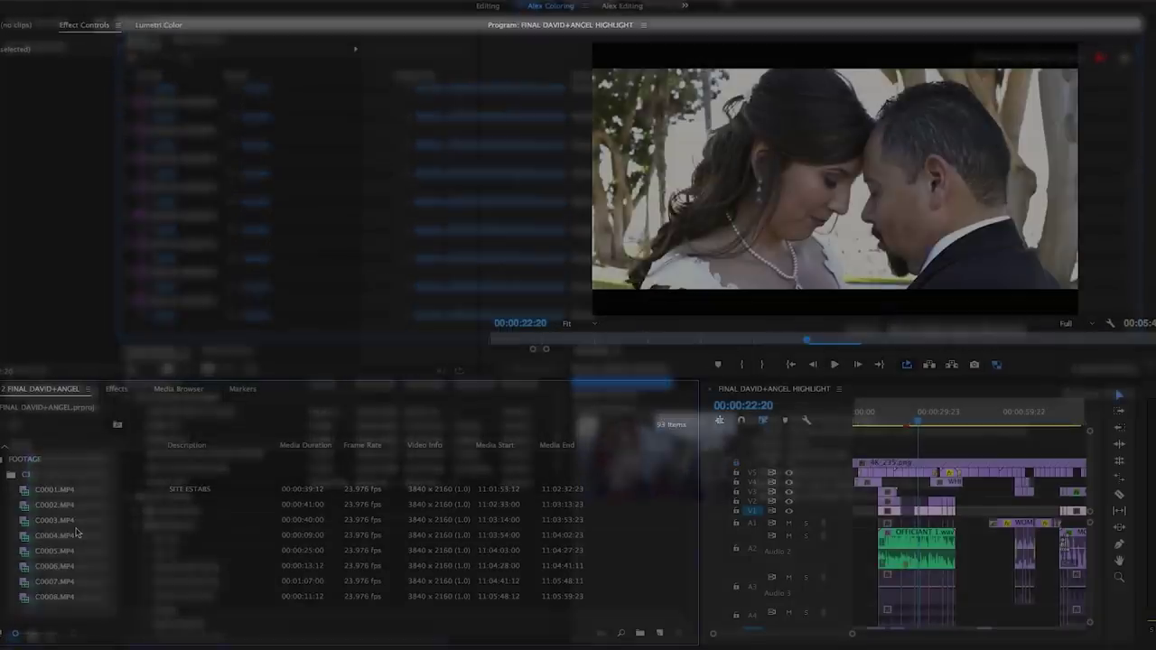
right_click(639, 446)
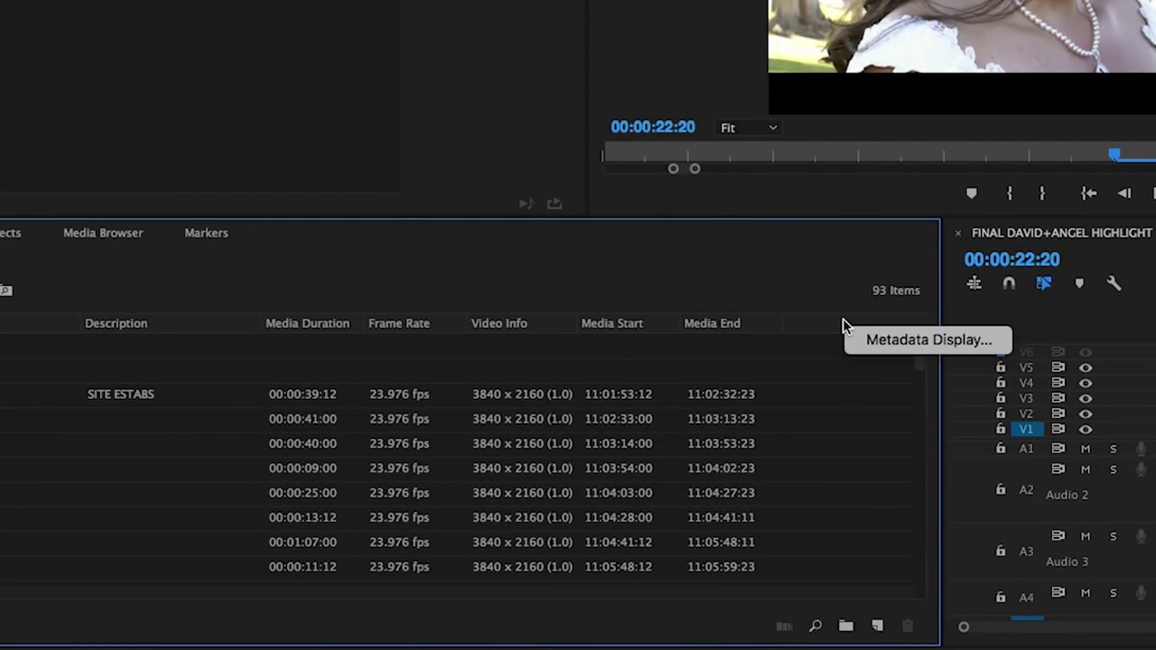
Enable the Proxy field under Premiere Pro Project Metadata so each clip shows Attached
left_click(861, 339)
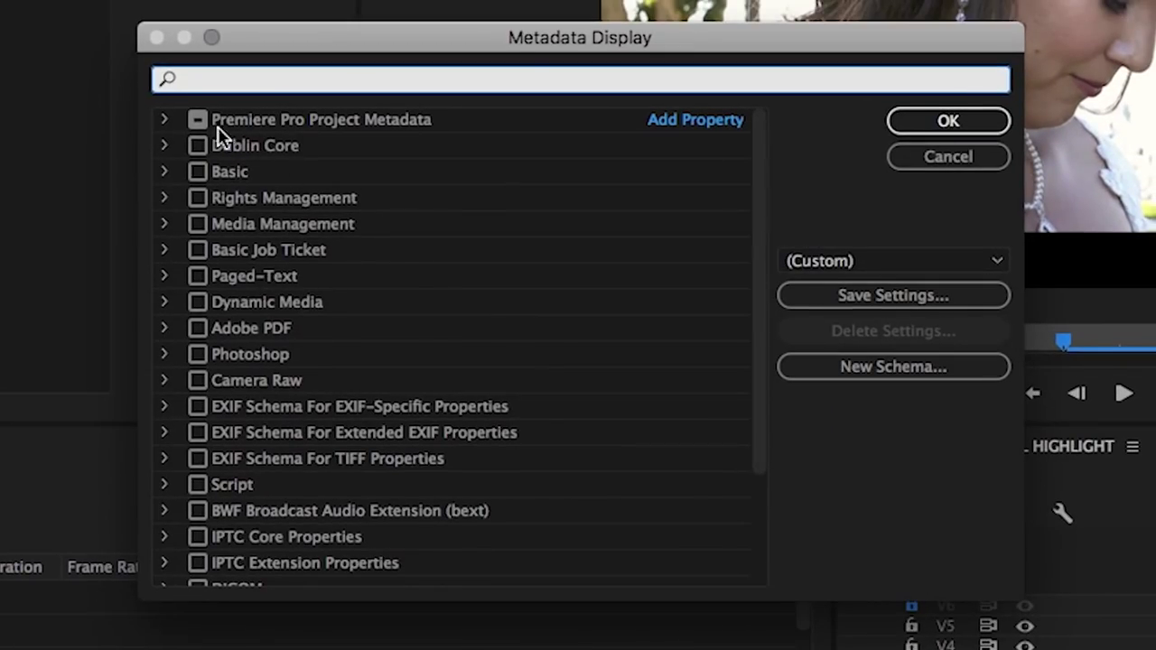
left_click(164, 119)
scroll(216, 289, "down", 10)
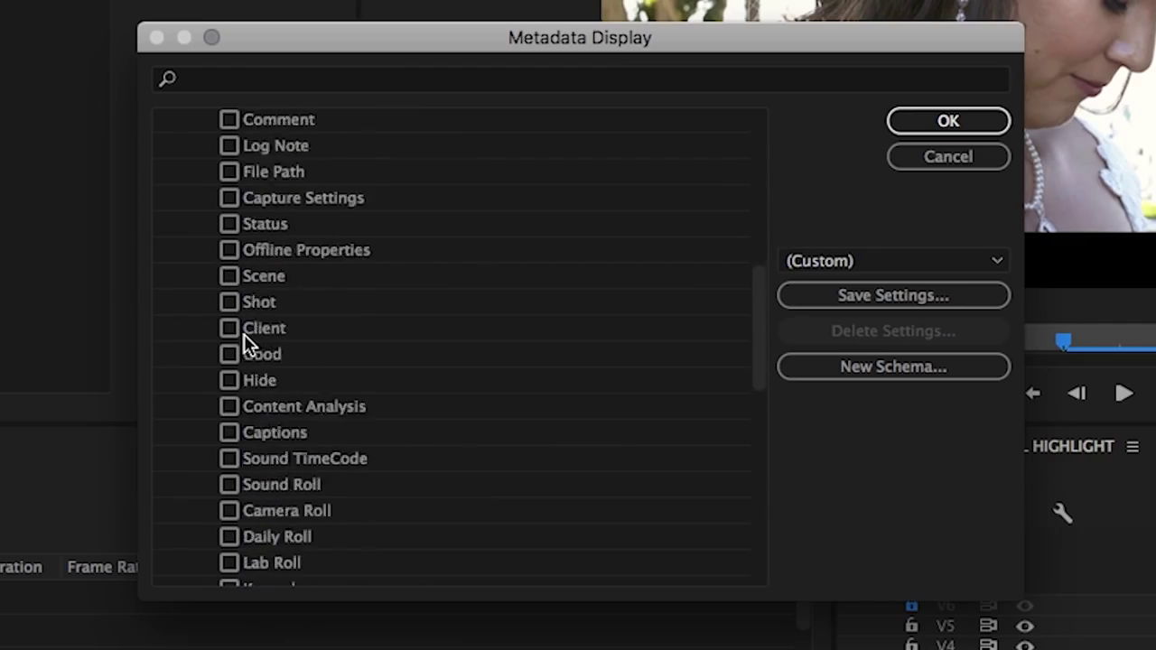
scroll(244, 334, "down", 3)
left_click(231, 484)
left_click(948, 120)
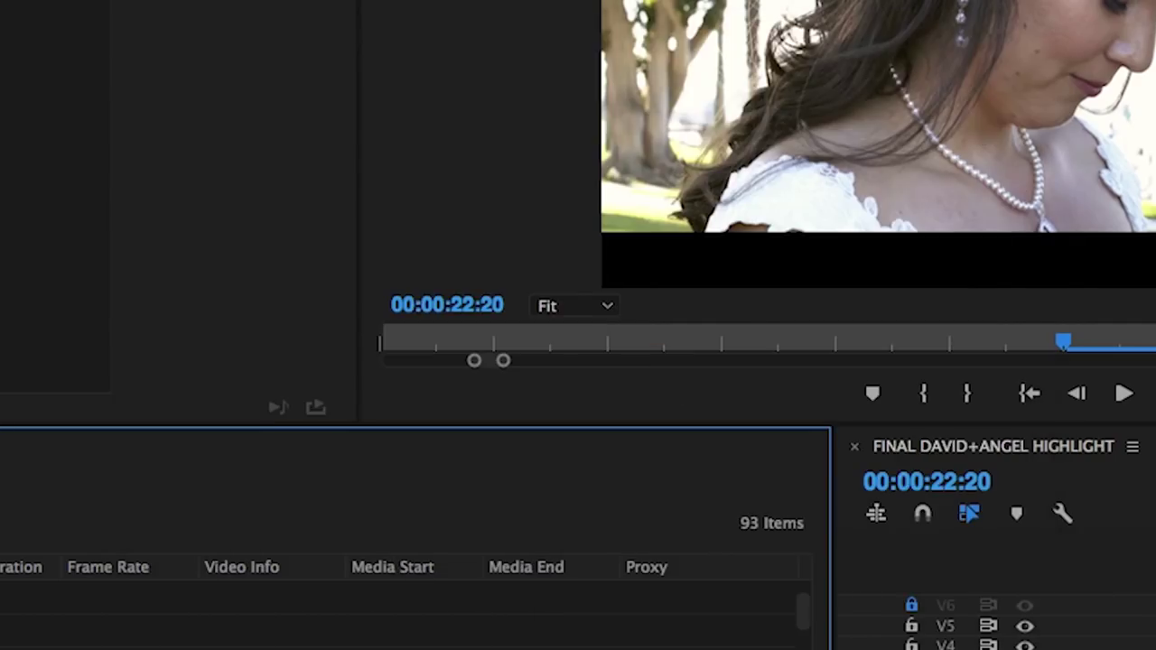
scroll(977, 379, "down", 5)
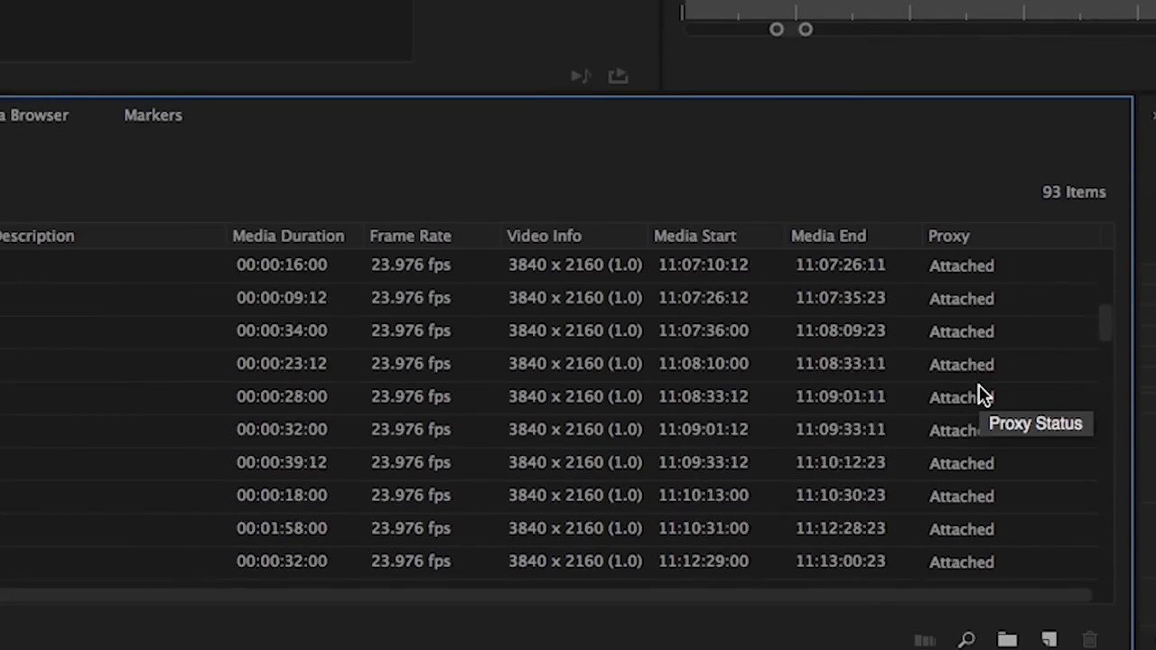